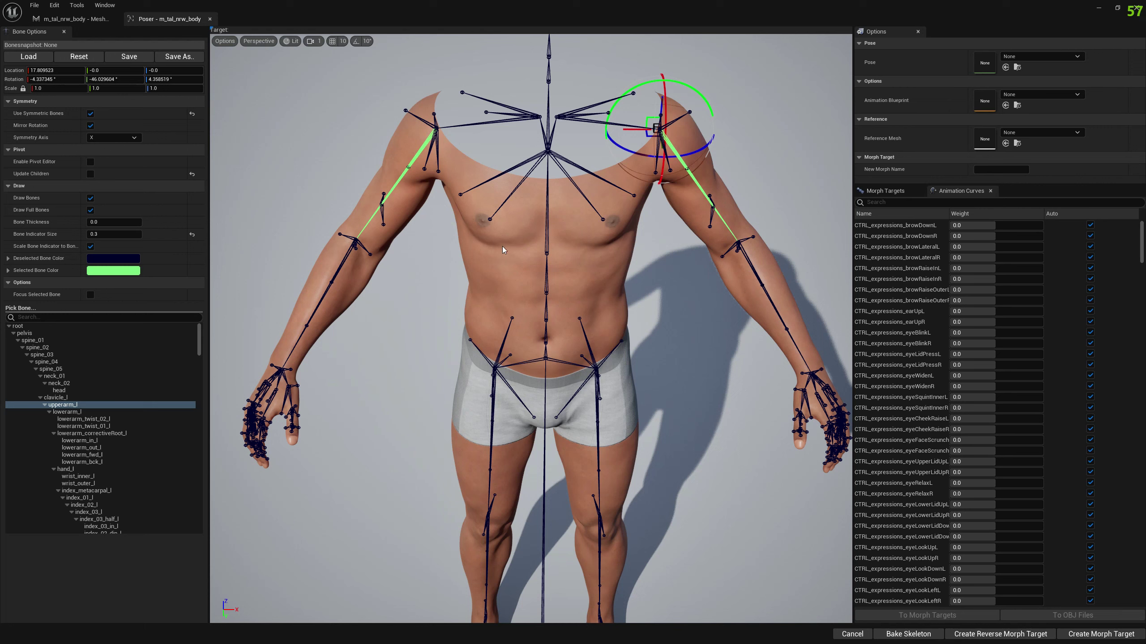
- Scale upperarm_l to 0.8 and lowerarm_l to 0.6, shortening both arms symmetrically
left_click(63, 89)
type("0.8")
key("Return")
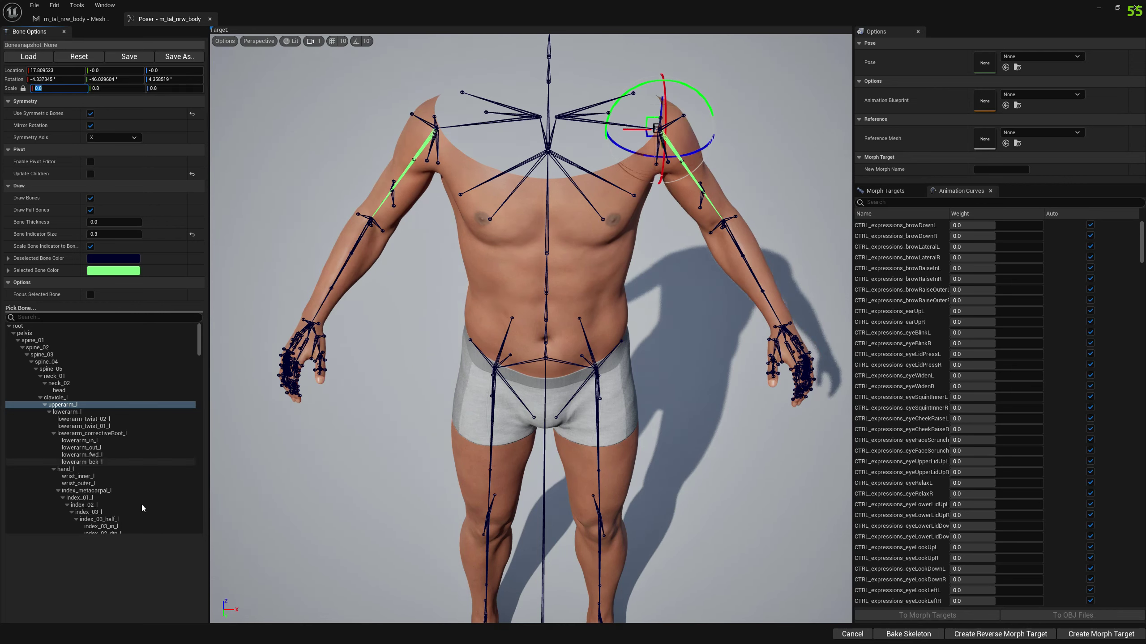
left_click(82, 412)
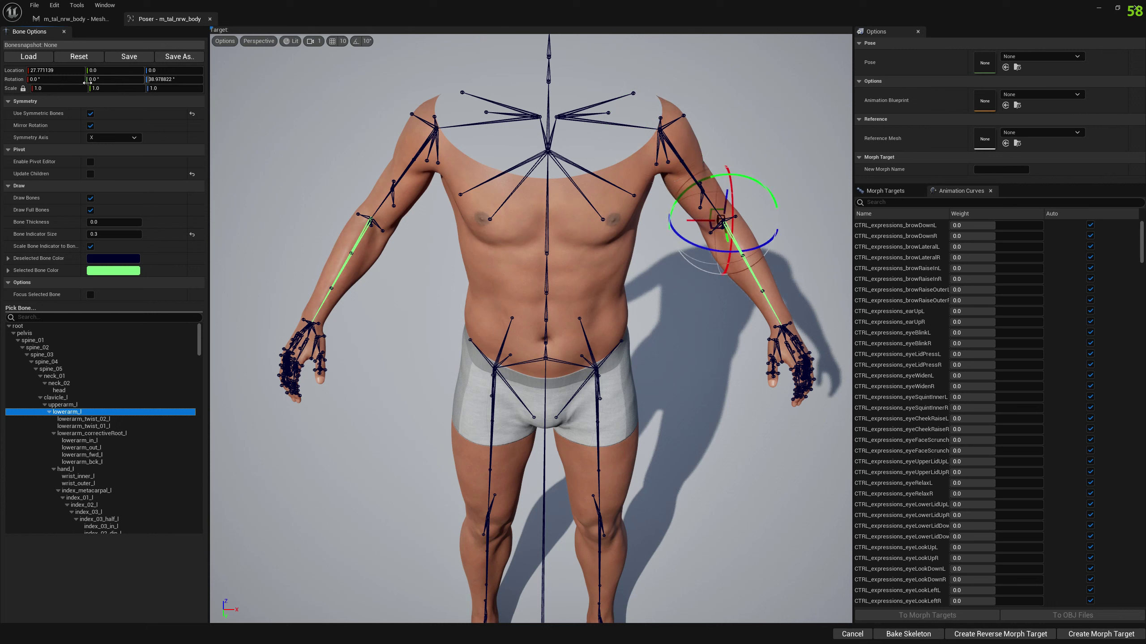
left_click(60, 89)
type("0")
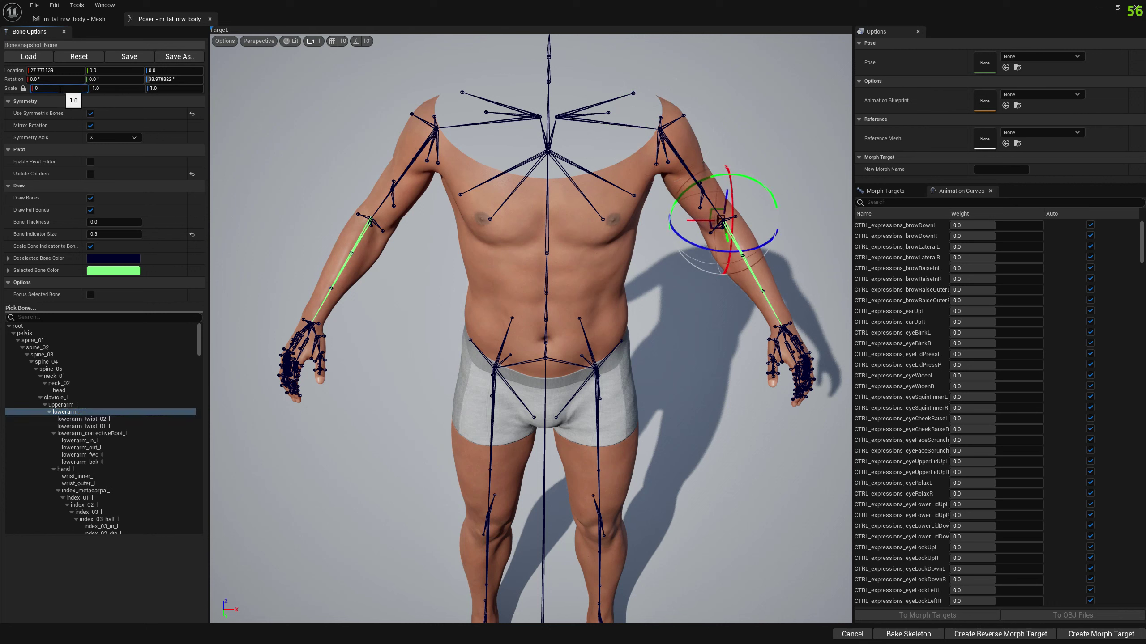
type(".6")
key("Return")
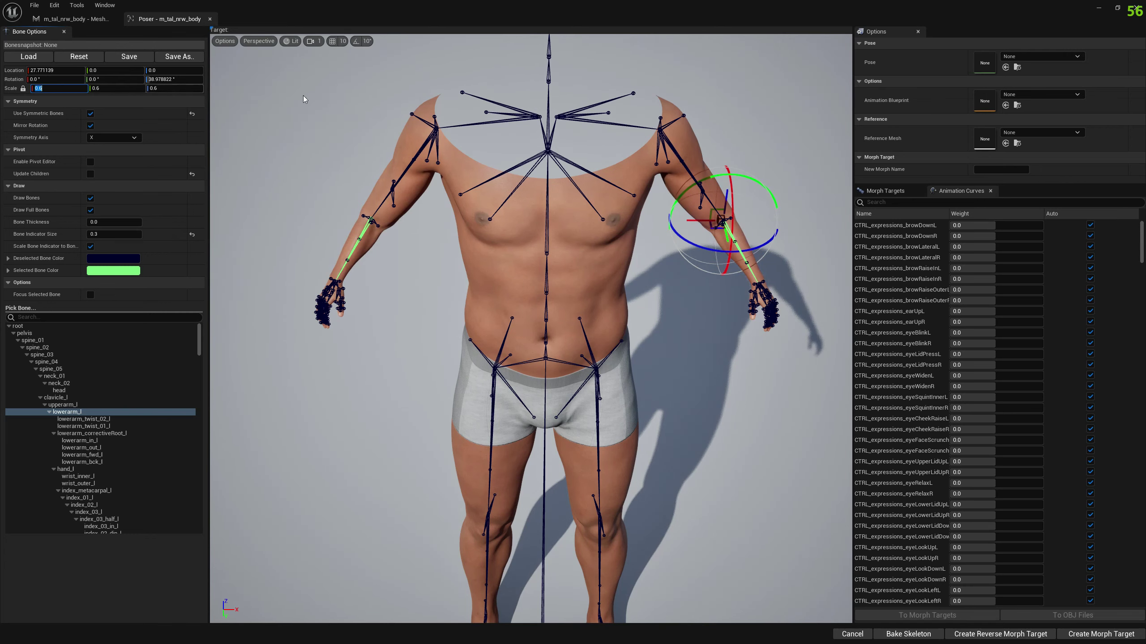
right_click_drag(787, 372, 788, 371)
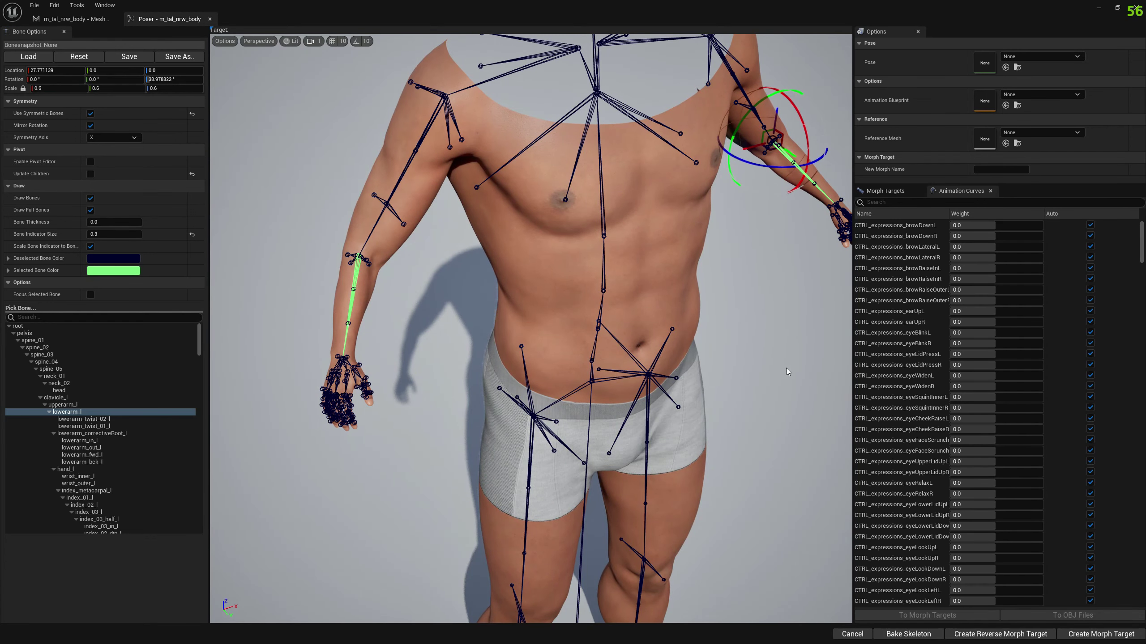
- Bake the shortened-arm pose into the m_tal_nrw_body skeleton with Bake Skeleton's default settings
left_click(904, 635)
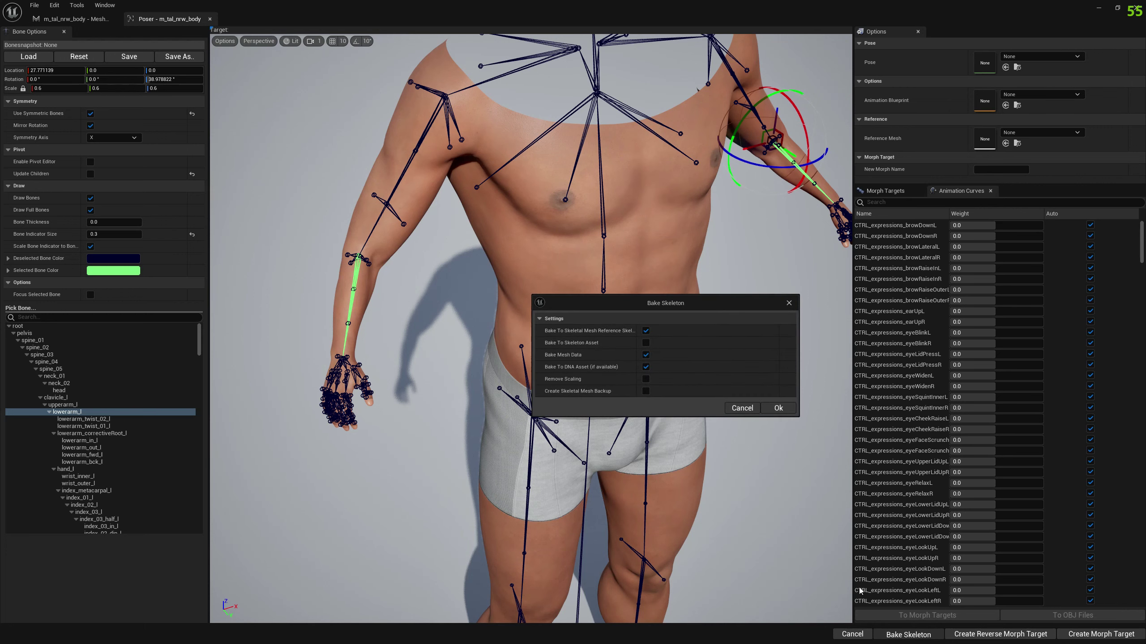
left_click(788, 409)
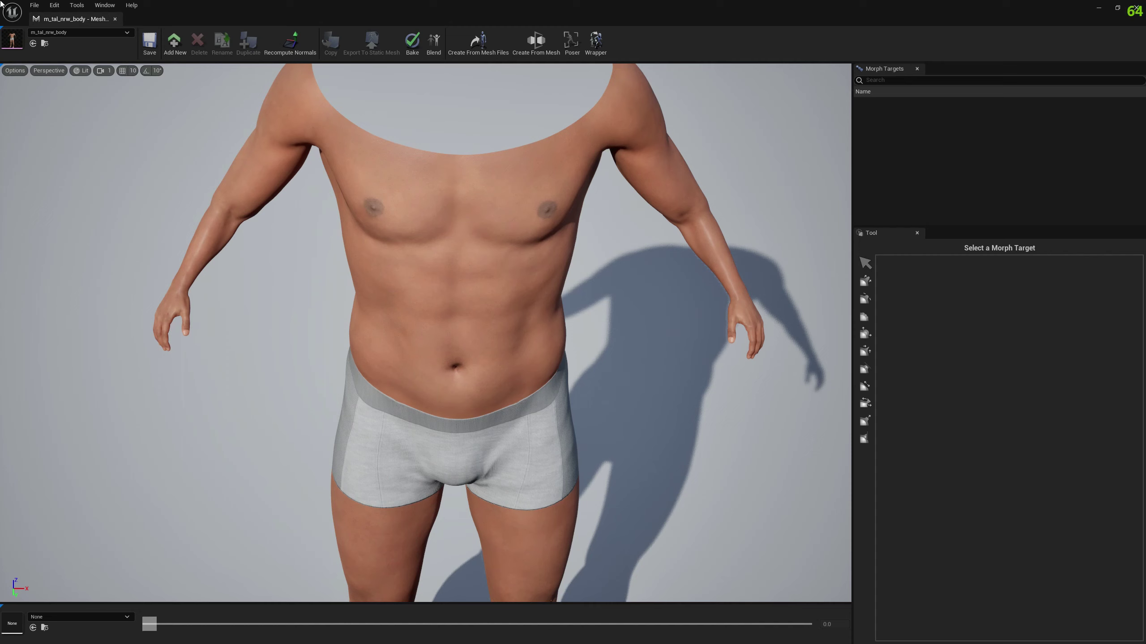
- Export m_tal_nrw_body from the Content Browser as m_tal_nrw_body_test.FBX with the default FBX options
left_click(44, 43)
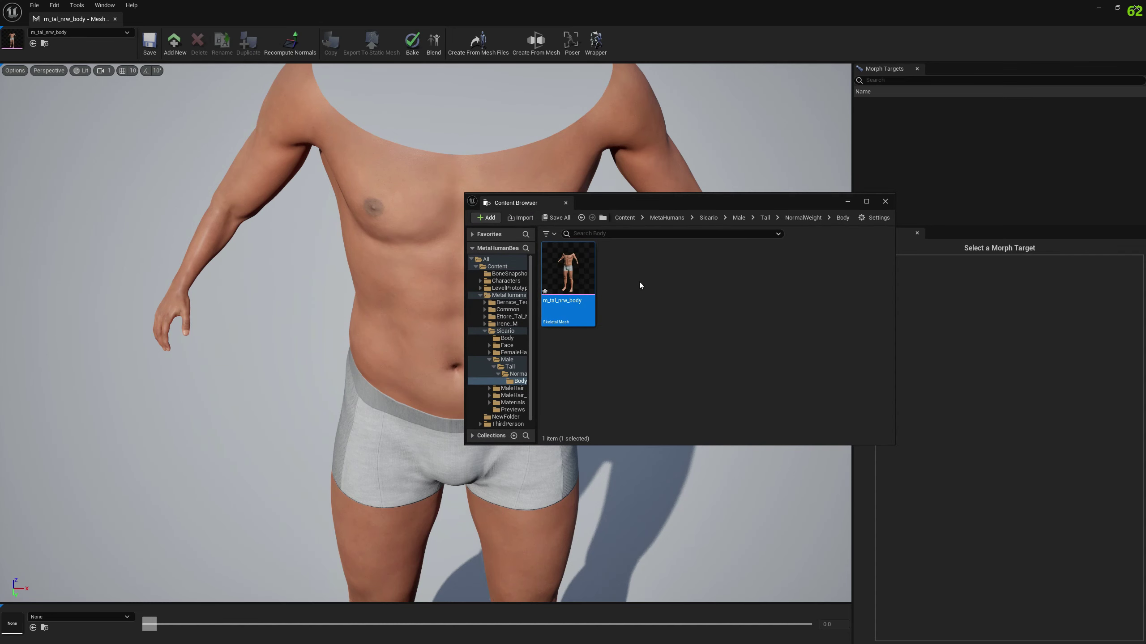
right_click(572, 263)
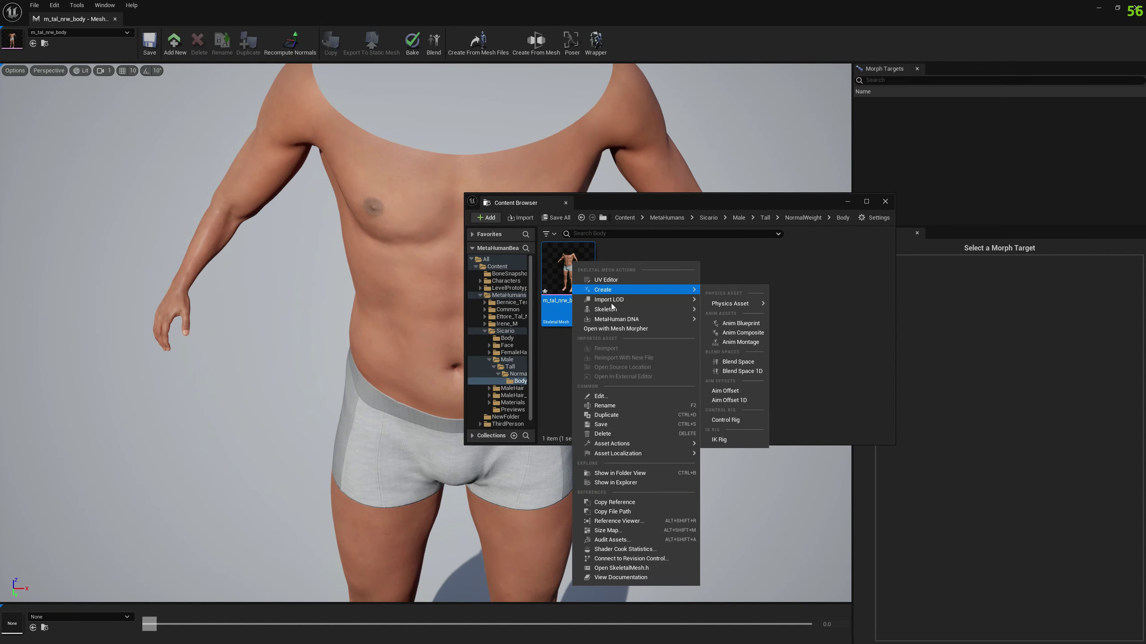
mouse_move(611, 447)
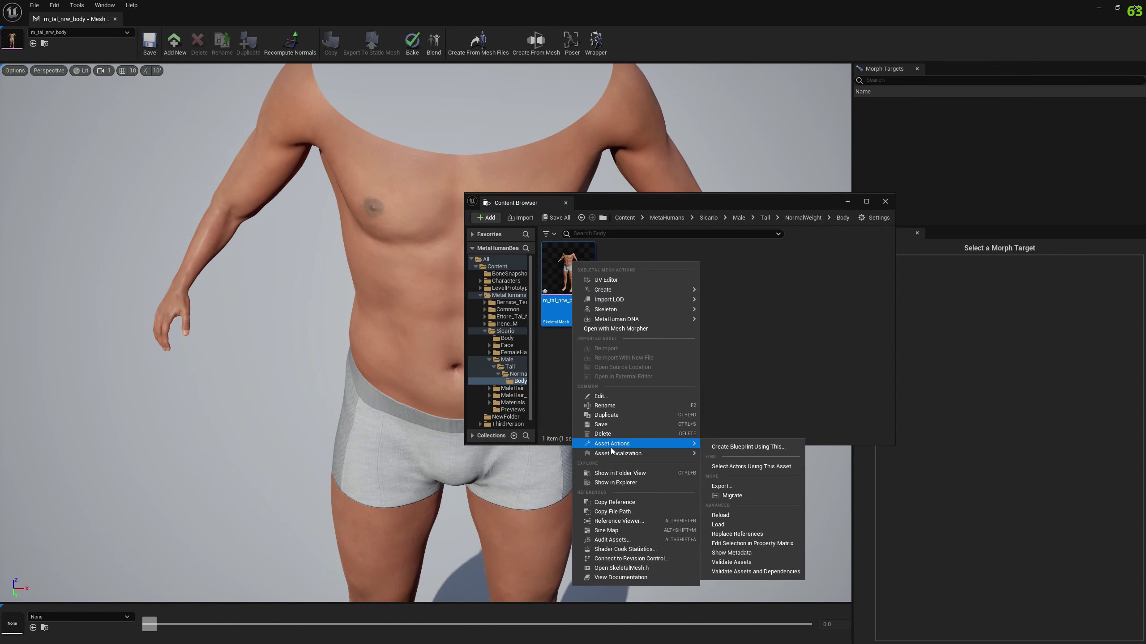
left_click(733, 487)
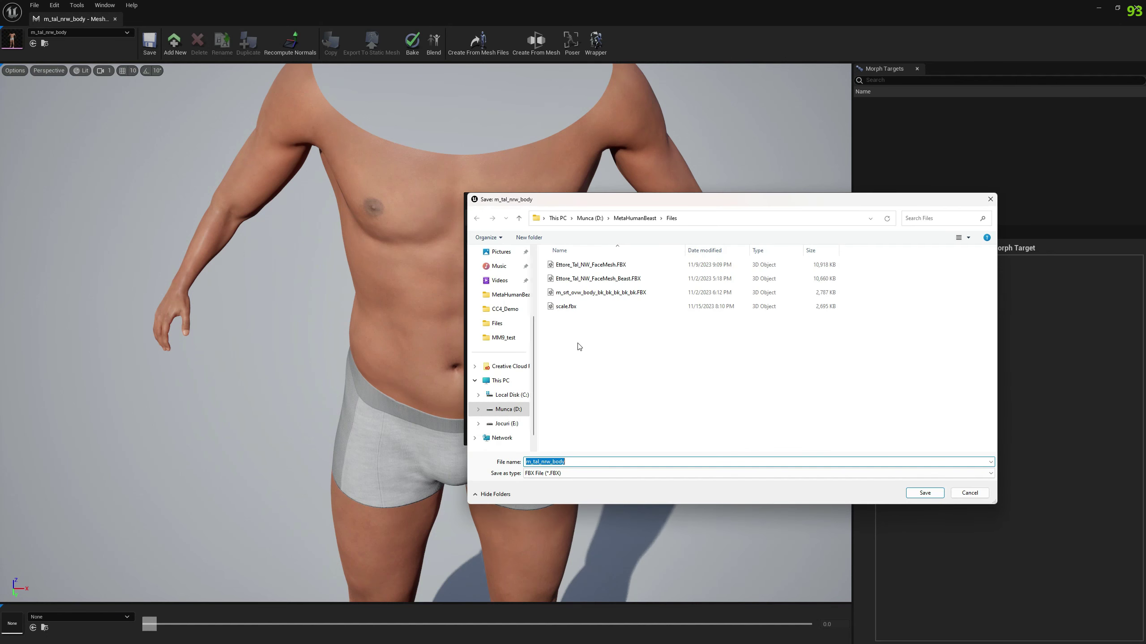
left_click(573, 462)
type("_test")
left_click(930, 495)
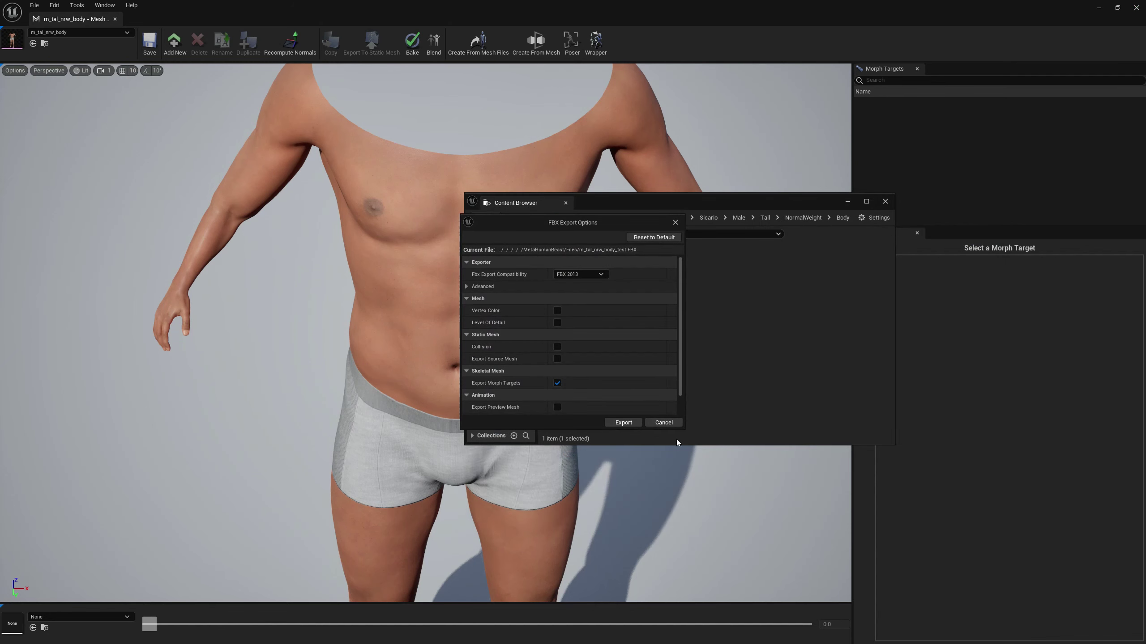
left_click(623, 424)
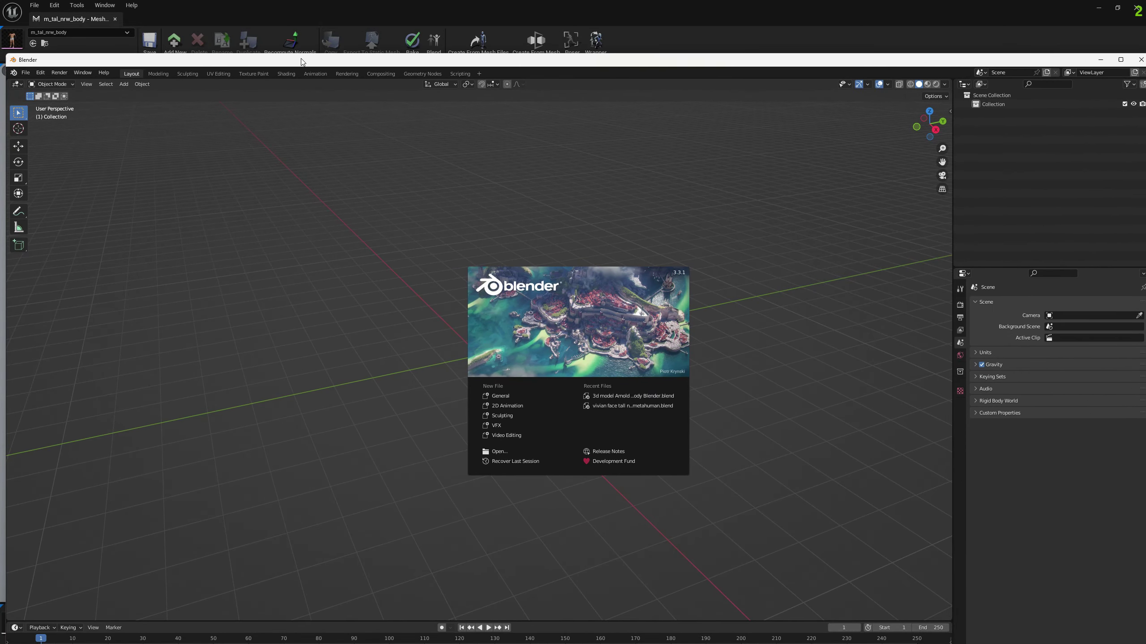
- In a maximized Blender, import m_tal_nrw_body_test.FBX from the MetaHumanBeast Files folder
double_click(299, 59)
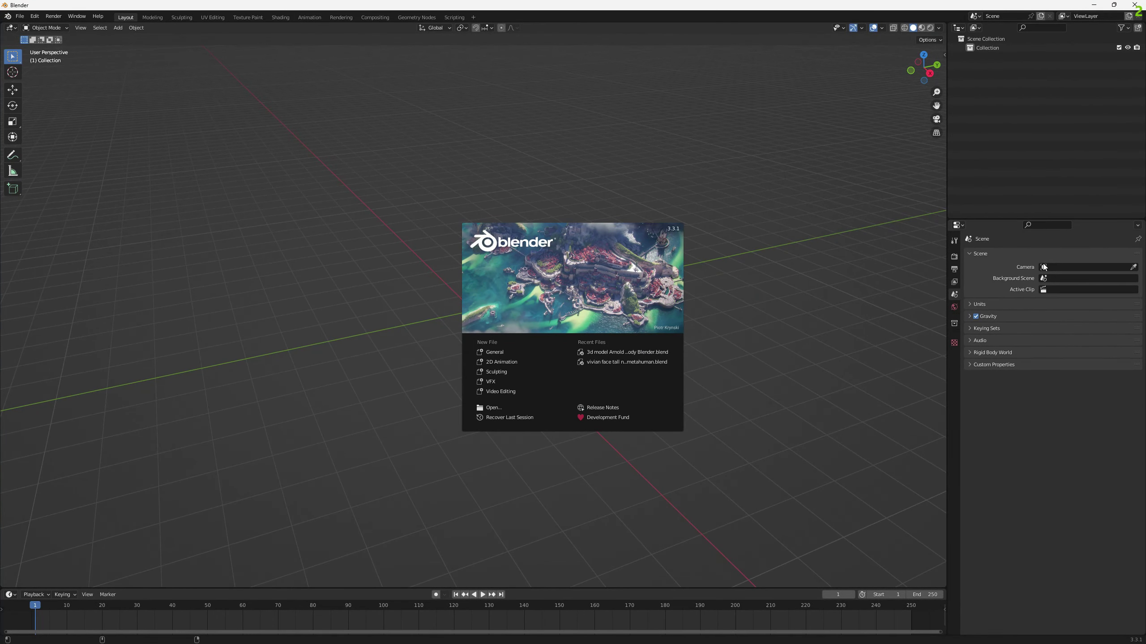
left_click(812, 287)
left_click(20, 16)
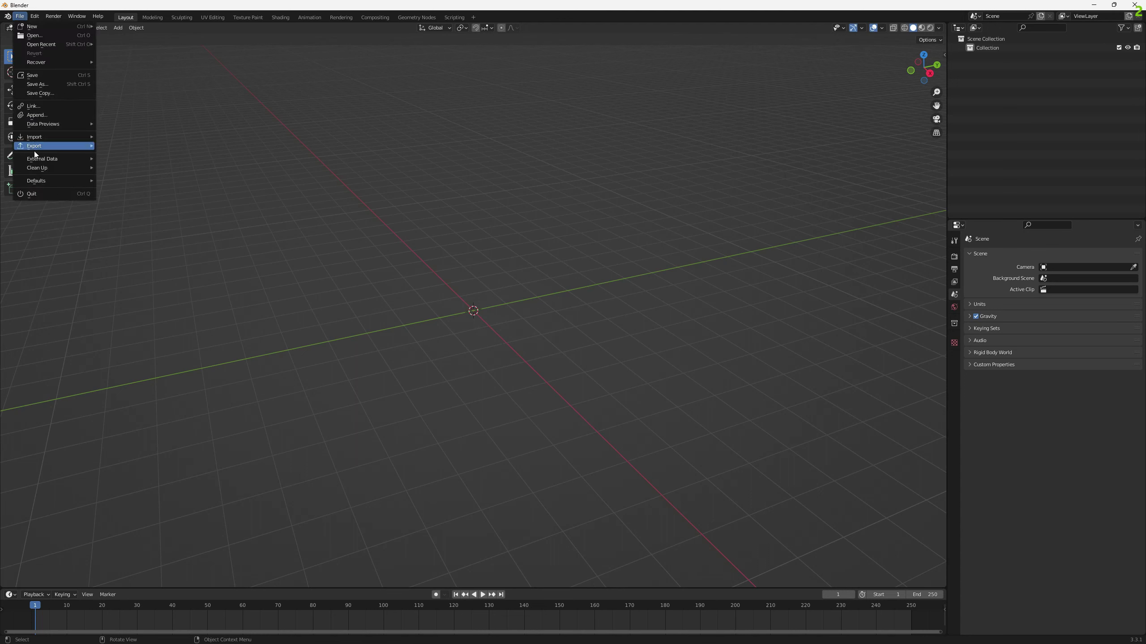
mouse_move(68, 137)
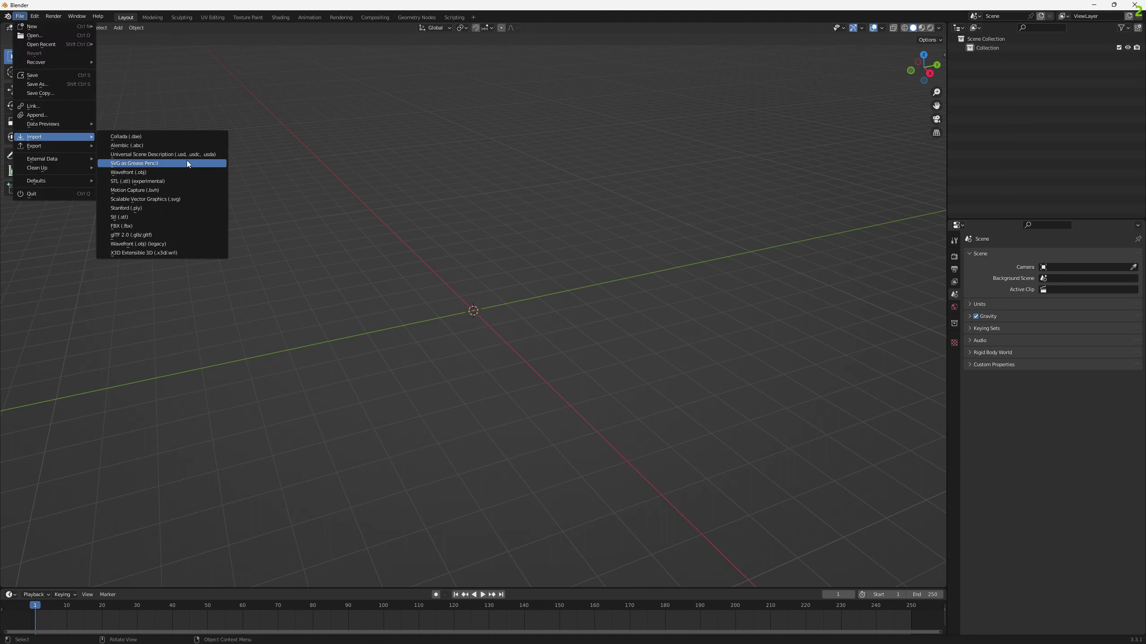
left_click(134, 226)
left_click(381, 409)
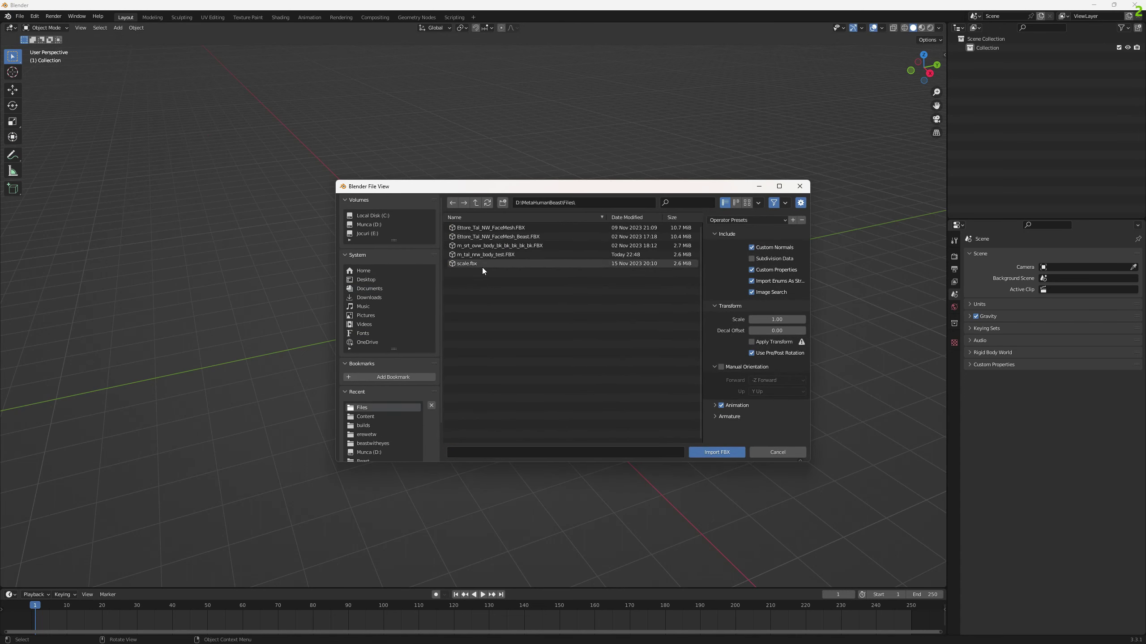
left_click(487, 255)
left_click(707, 452)
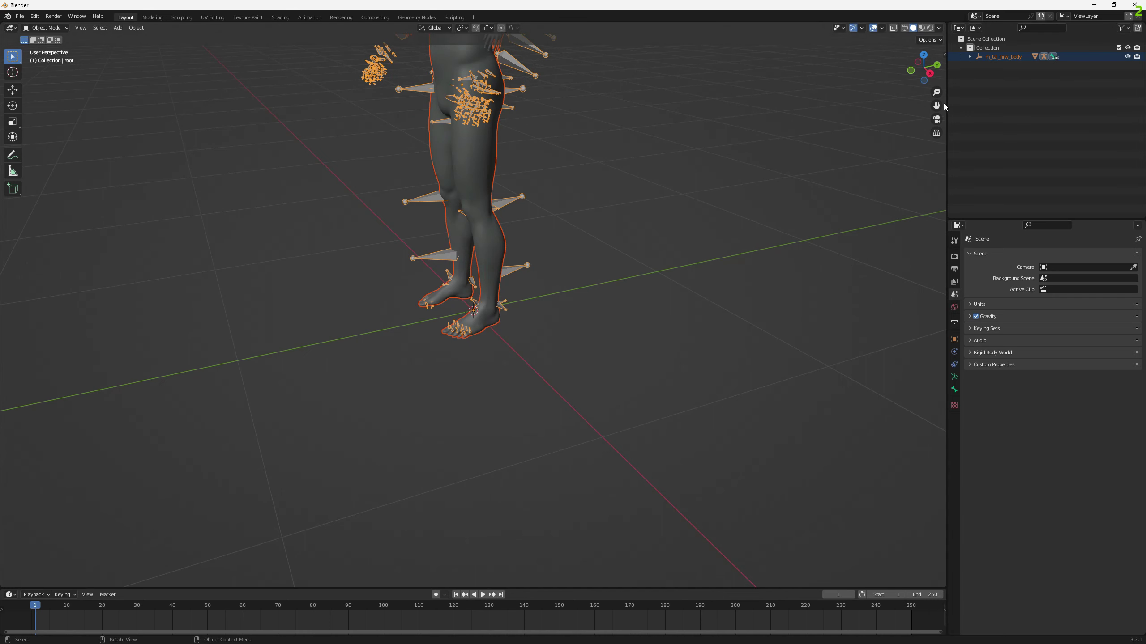
- Pan, zoom and orbit to check the armature's bones against the shortened-arm mesh
left_click_drag(936, 105, 959, 263)
scroll(460, 238, "up", 3)
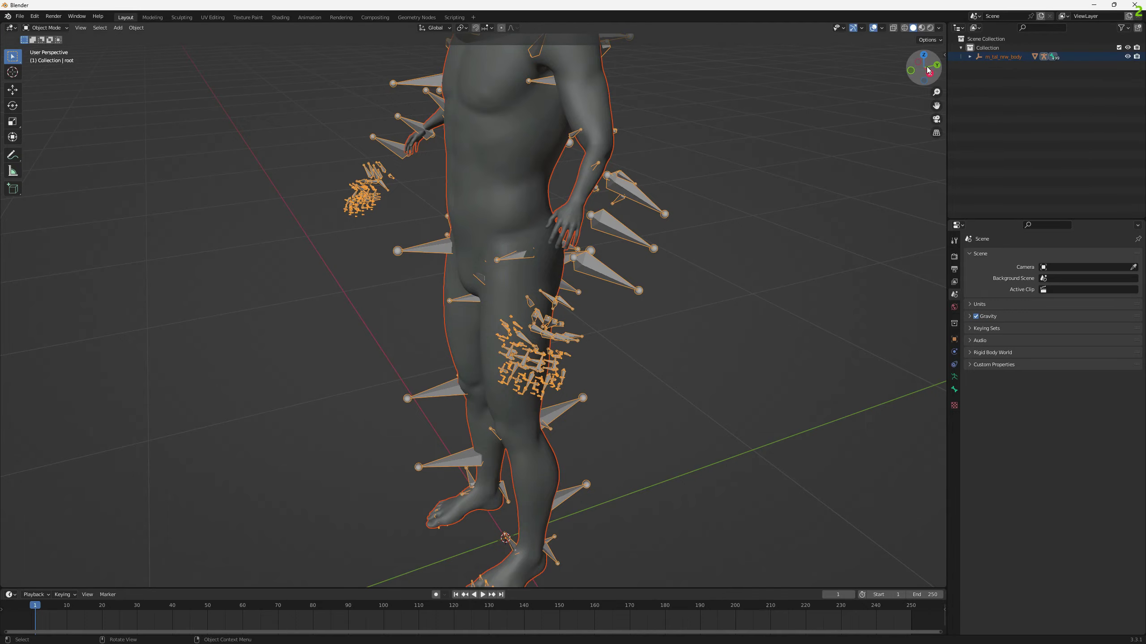
left_click_drag(928, 70, 794, 82)
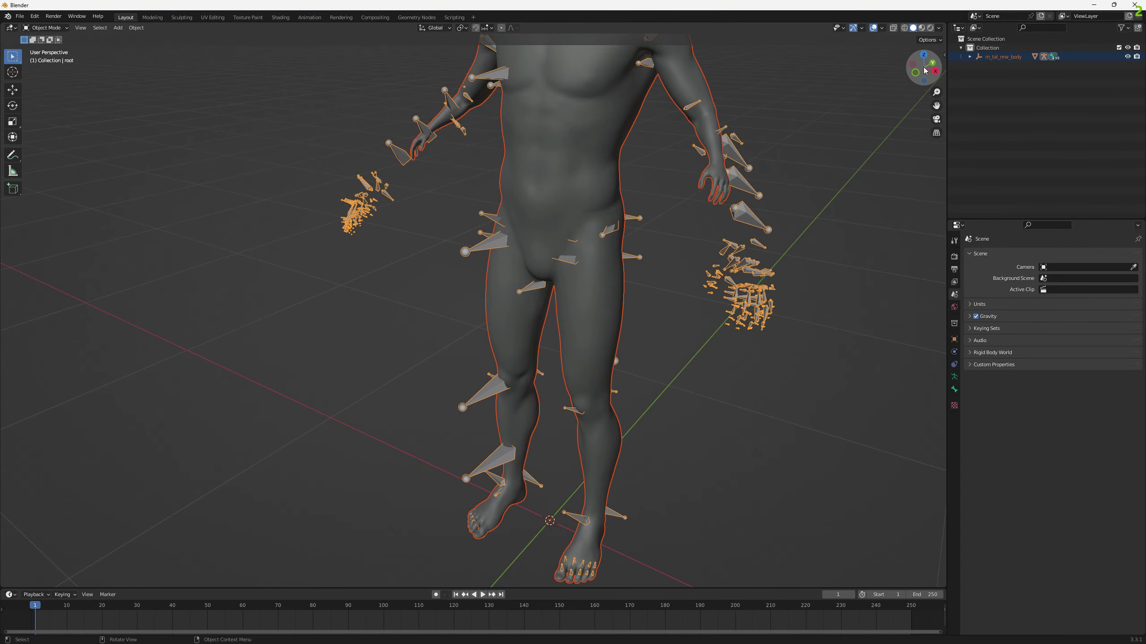
- Back in Unreal, open the Poser and bake the skeleton with Remove Scaling checked
left_click(1093, 5)
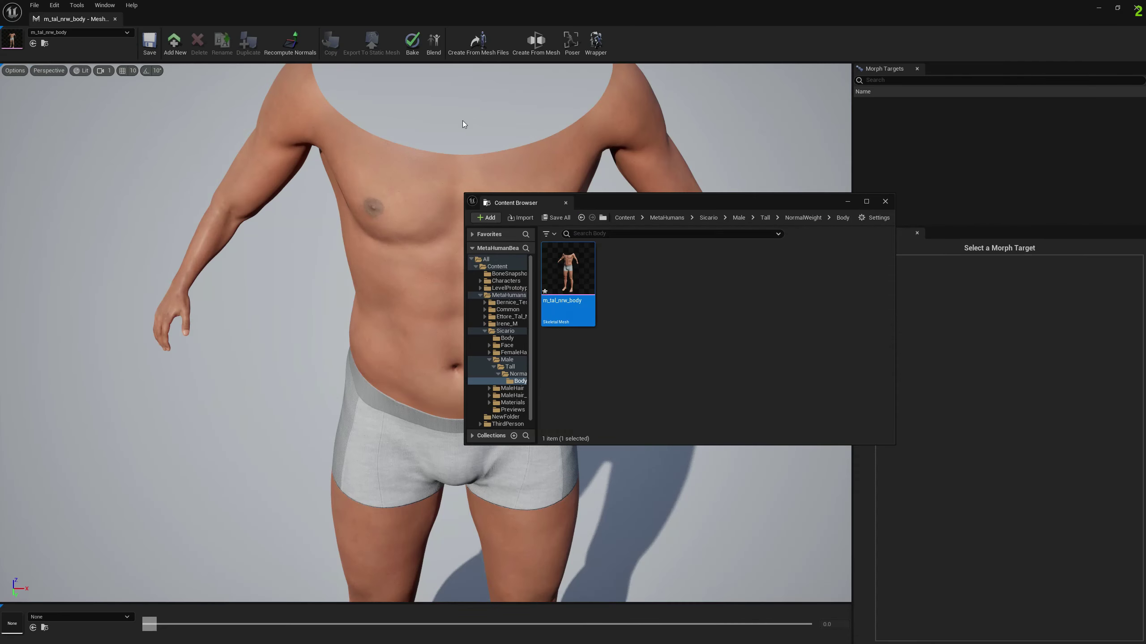
left_click(885, 202)
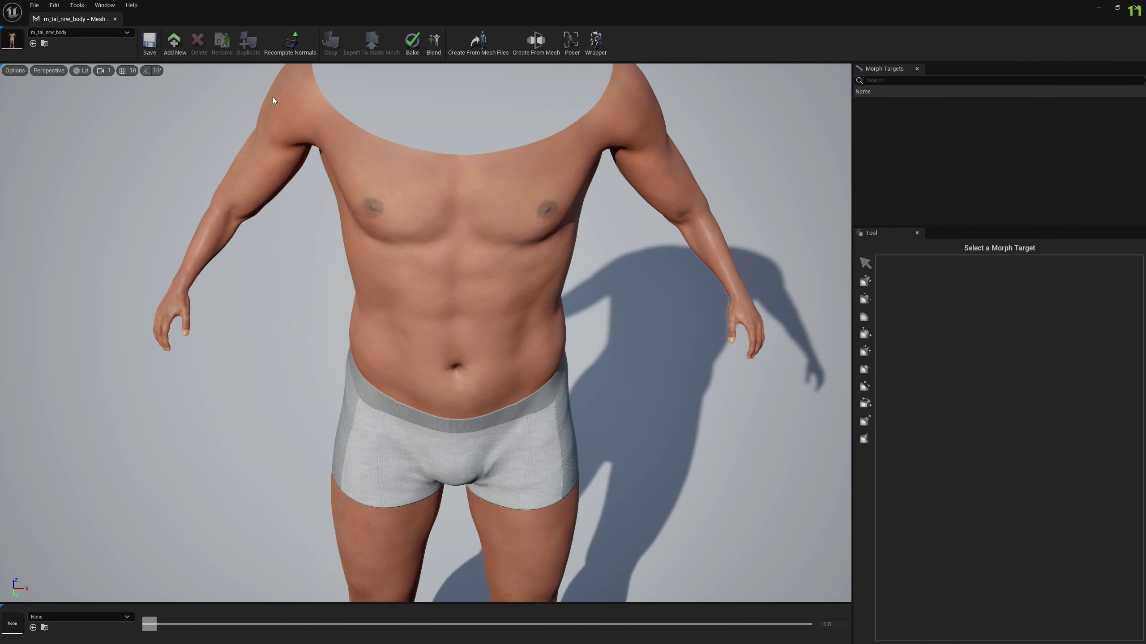
left_click(571, 43)
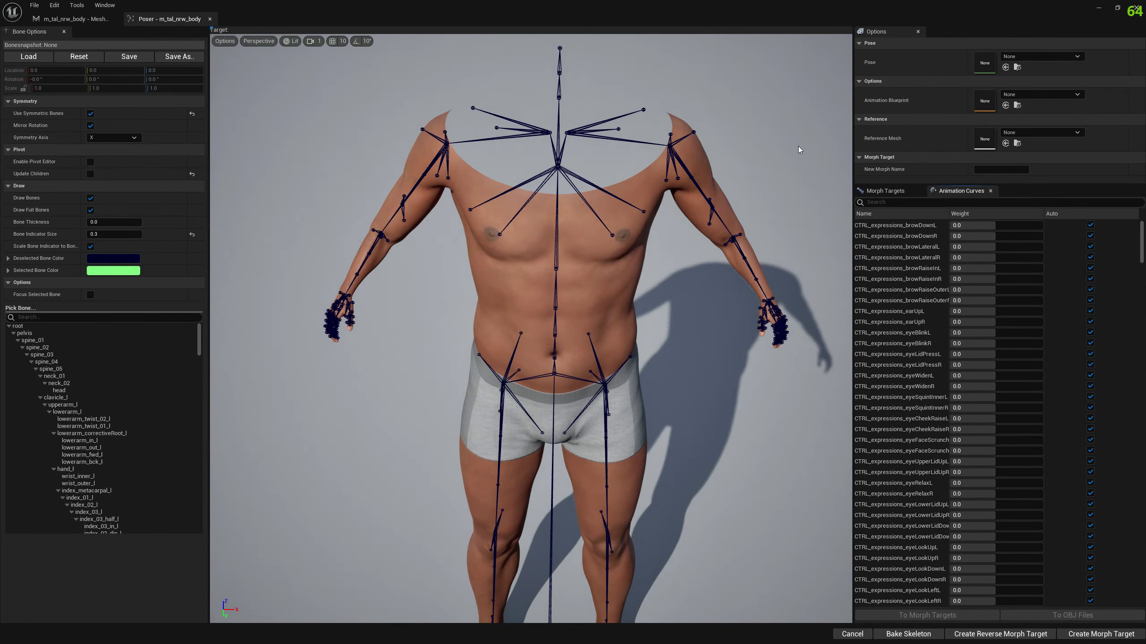
left_click(908, 634)
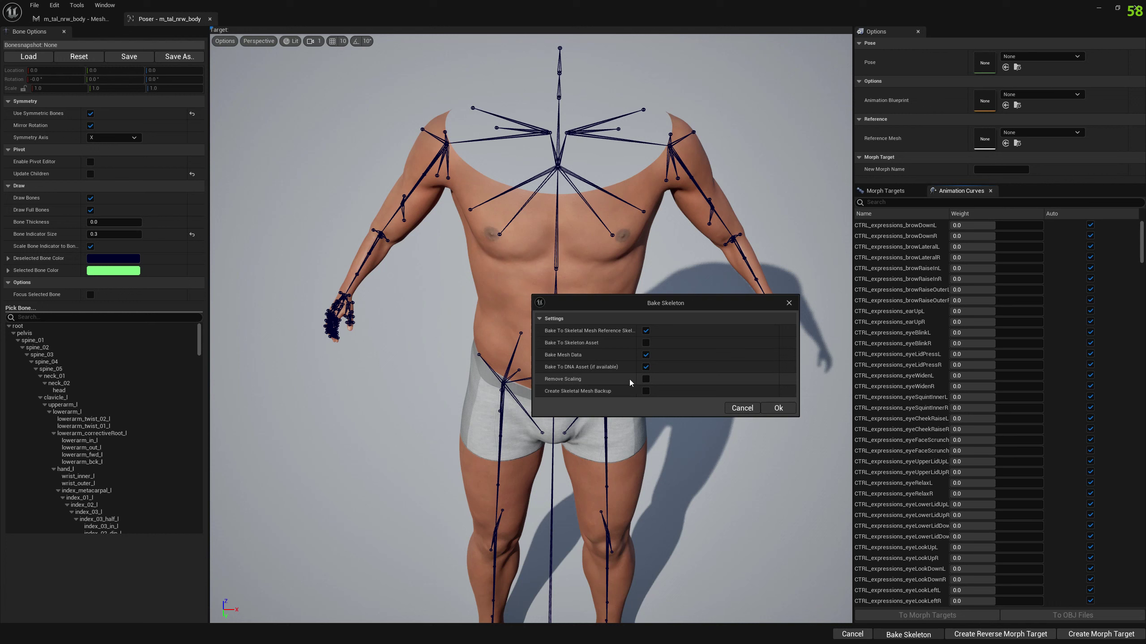
left_click(778, 409)
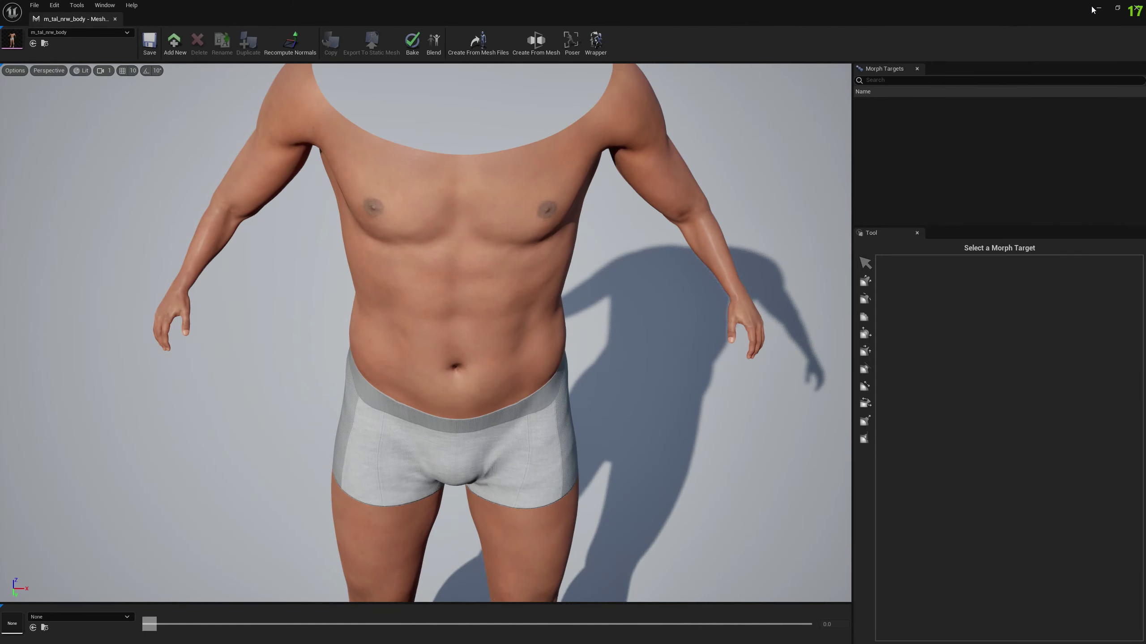
- Re-export m_tal_nrw_body from the Content Browser, replacing the existing m_tal_nrw_body_test.FBX
left_click(1095, 8)
left_click(30, 637)
left_click(45, 44)
right_click(557, 271)
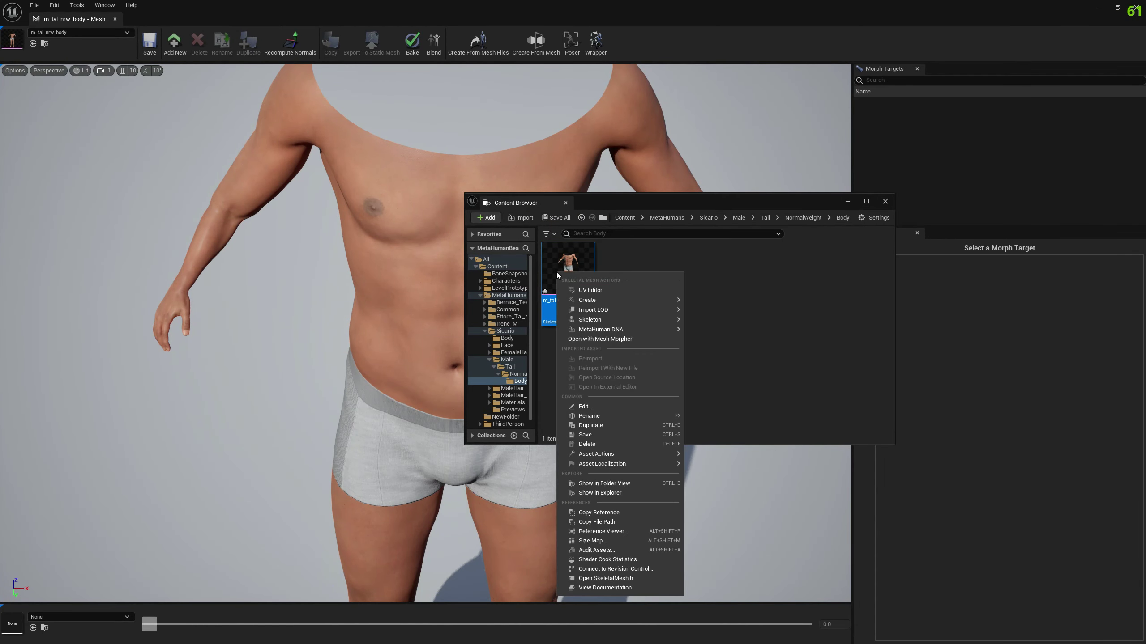
mouse_move(596, 453)
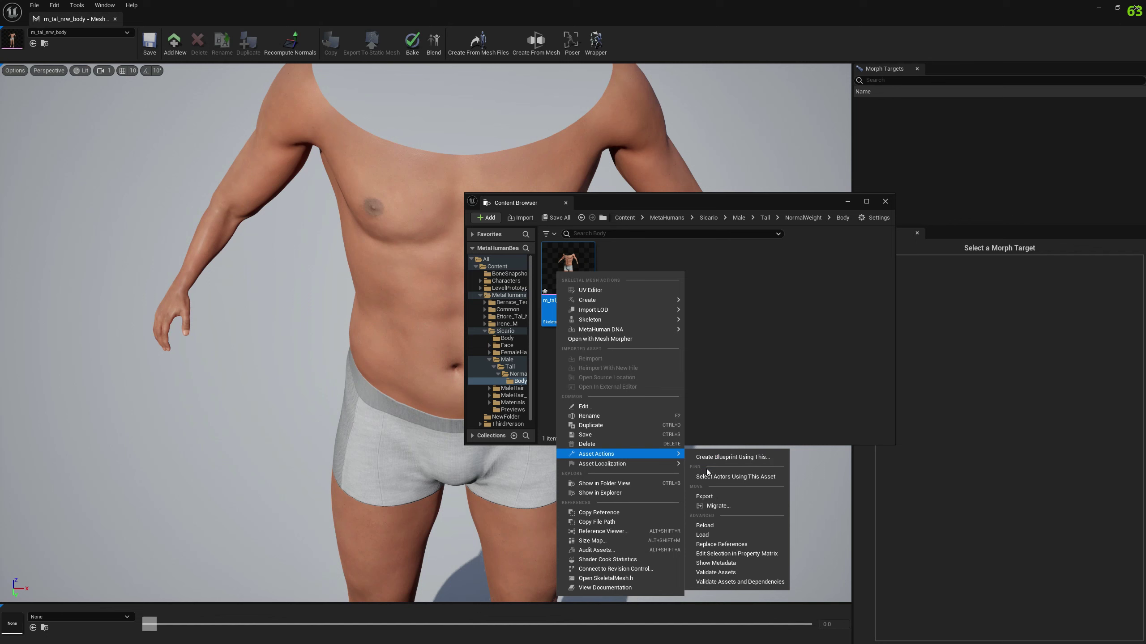
left_click(712, 498)
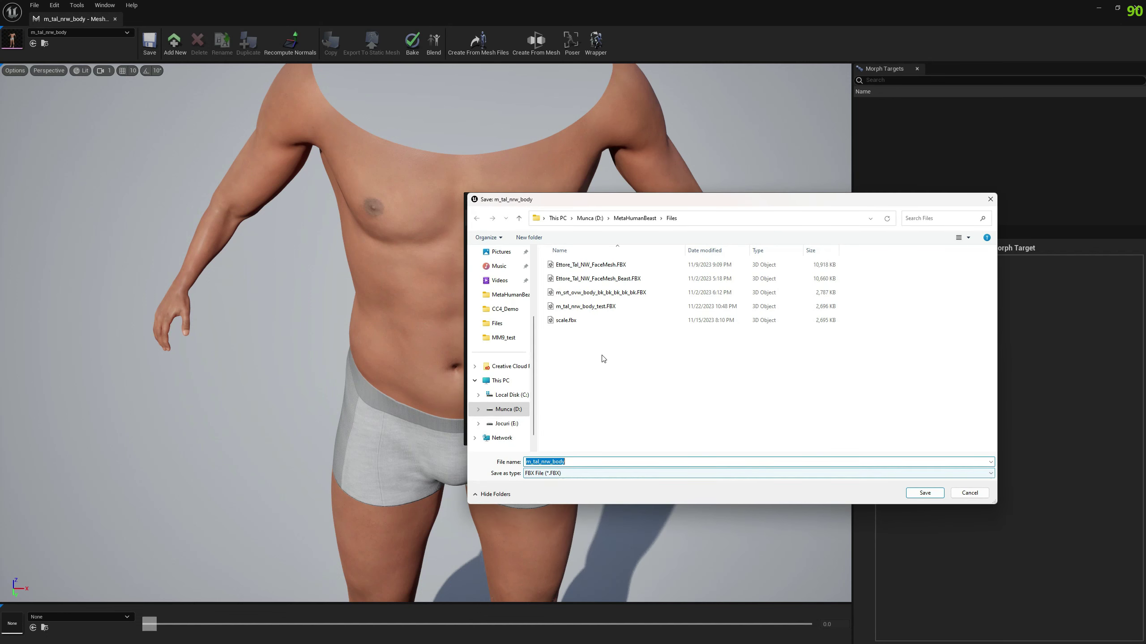
left_click(582, 307)
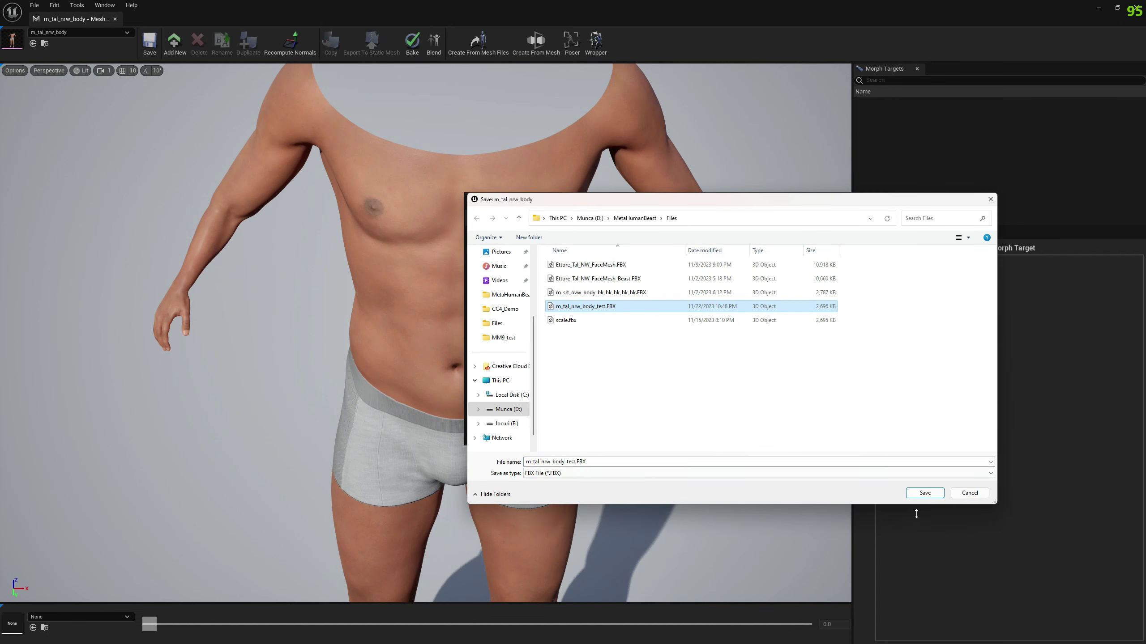
left_click(919, 489)
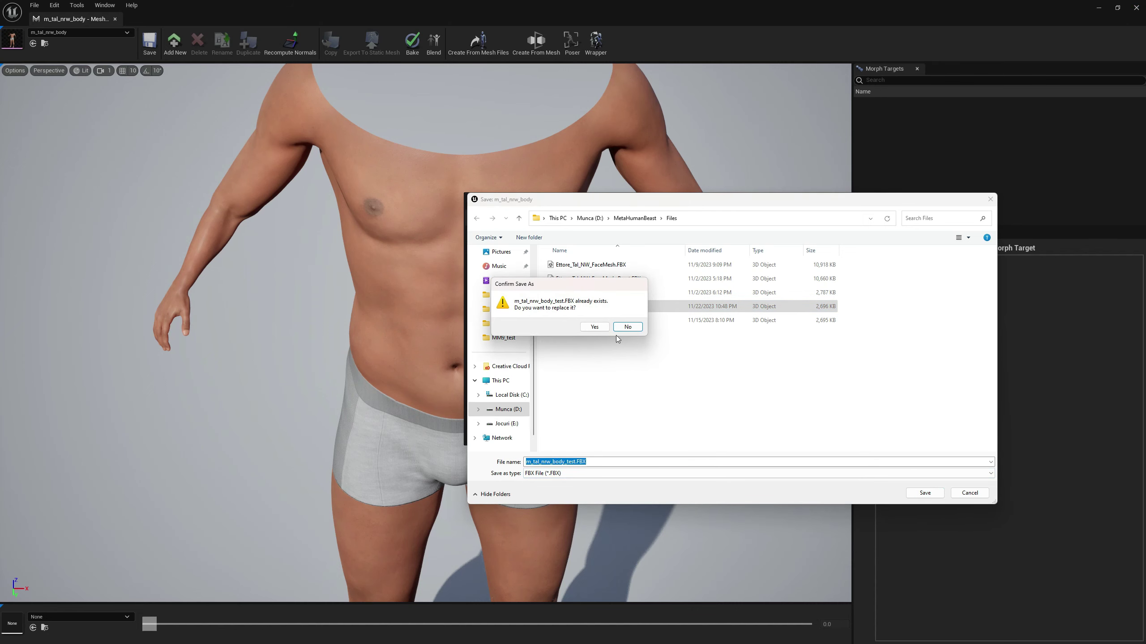
left_click(597, 326)
left_click(628, 423)
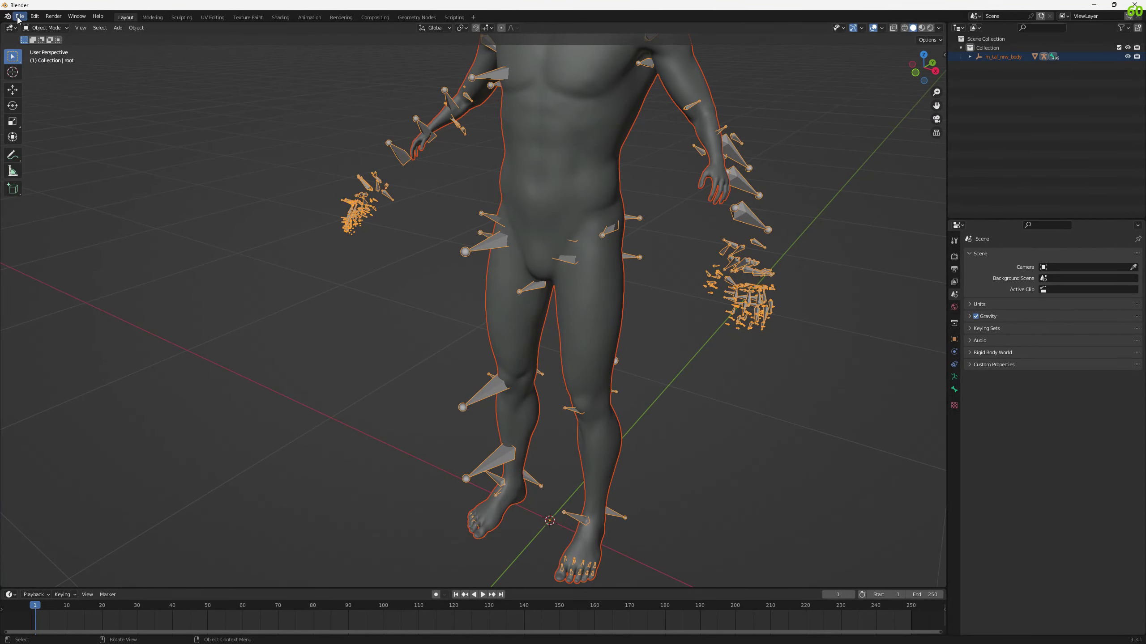
- Start a new General scene in Blender, discarding the current one without saving
left_click(20, 16)
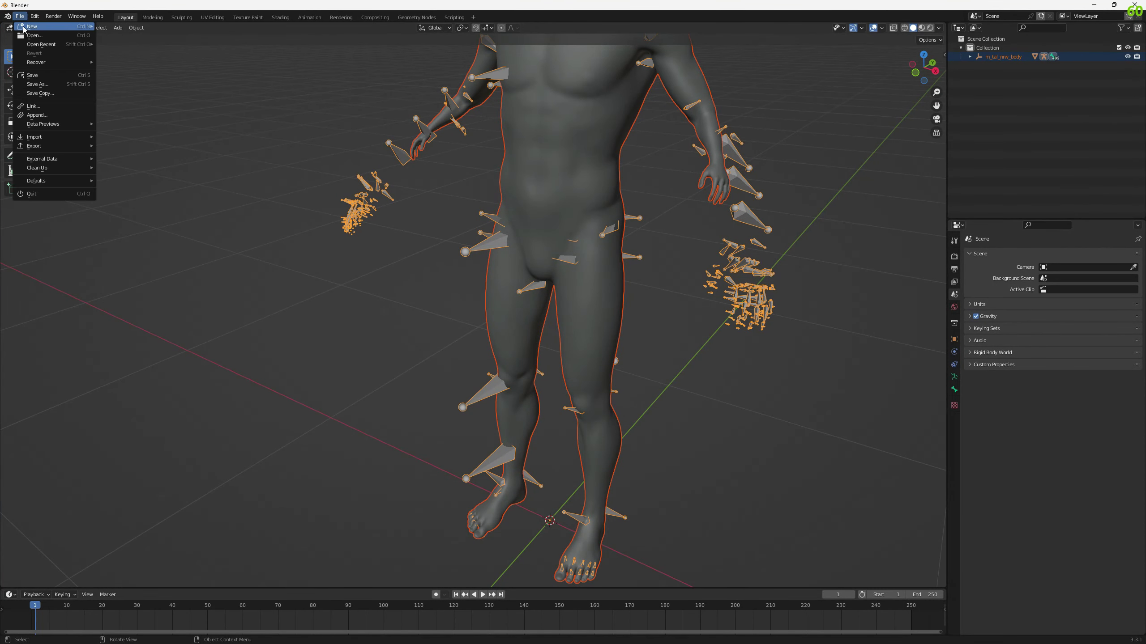
mouse_move(23, 29)
left_click(115, 26)
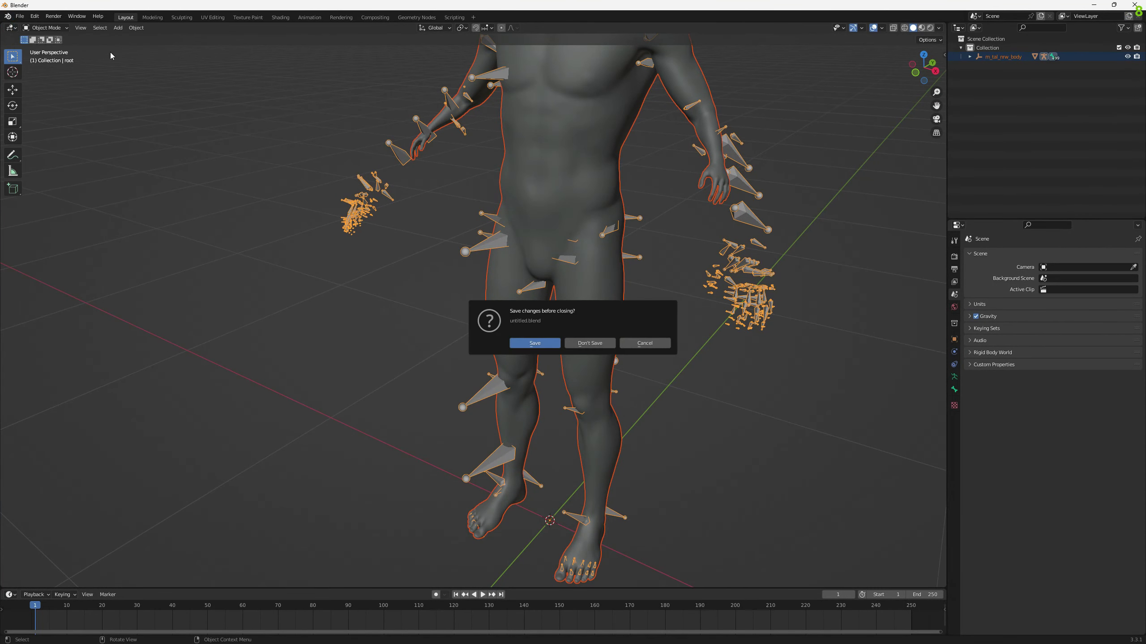
left_click(586, 342)
- Import m_tal_nrw_body_test.FBX from the Files folder into the empty scene
left_click(19, 16)
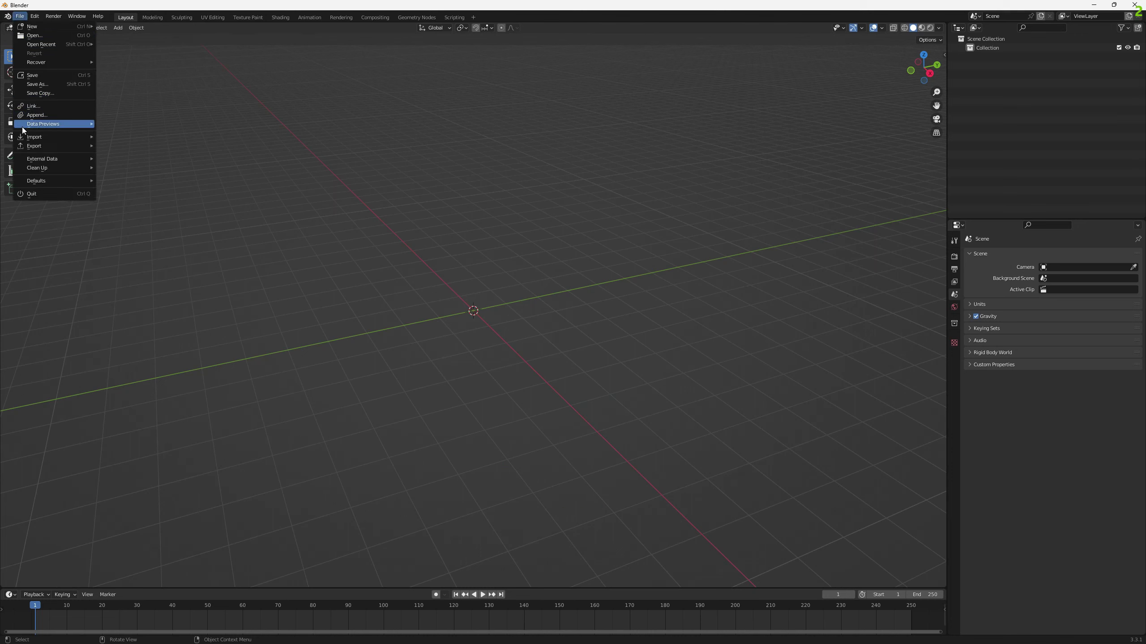
mouse_move(27, 137)
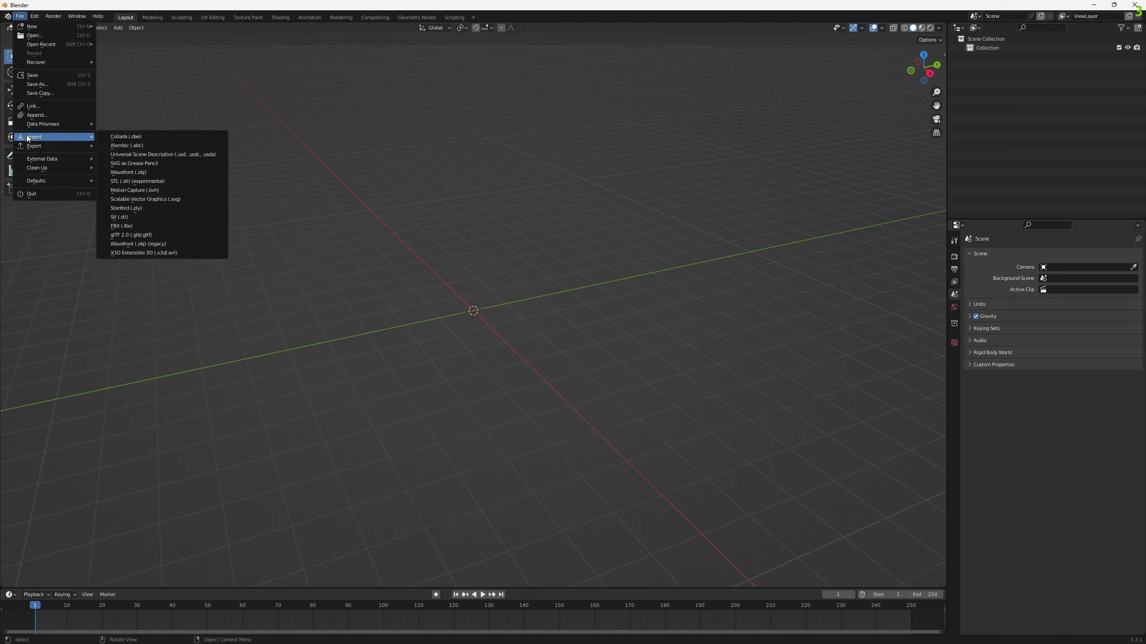
left_click(140, 224)
left_click(370, 409)
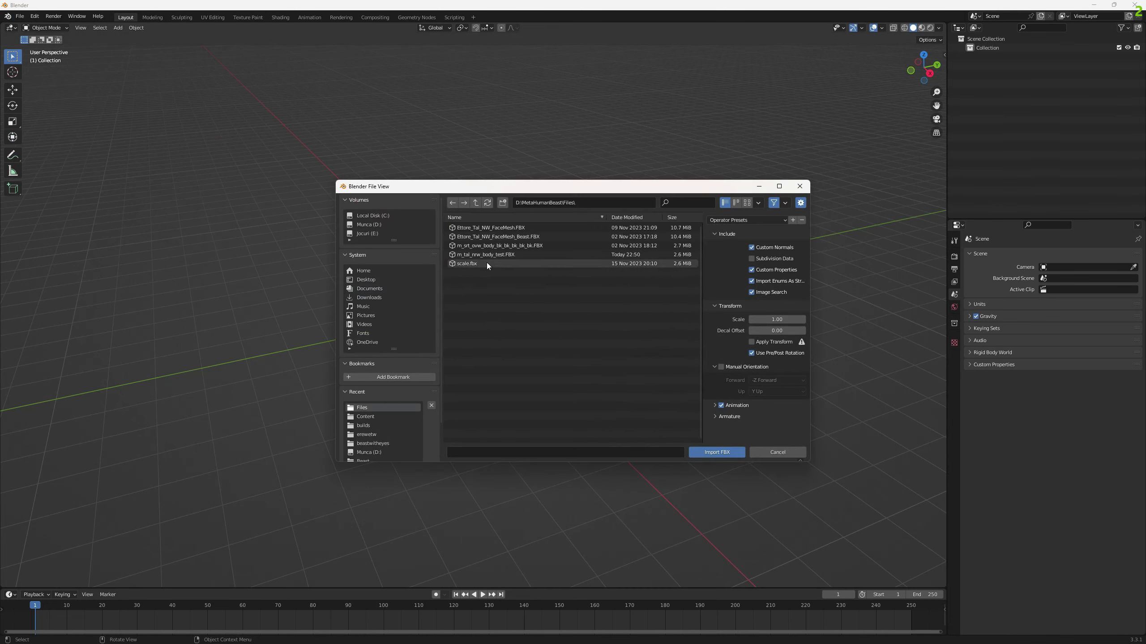
left_click(496, 255)
left_click(728, 454)
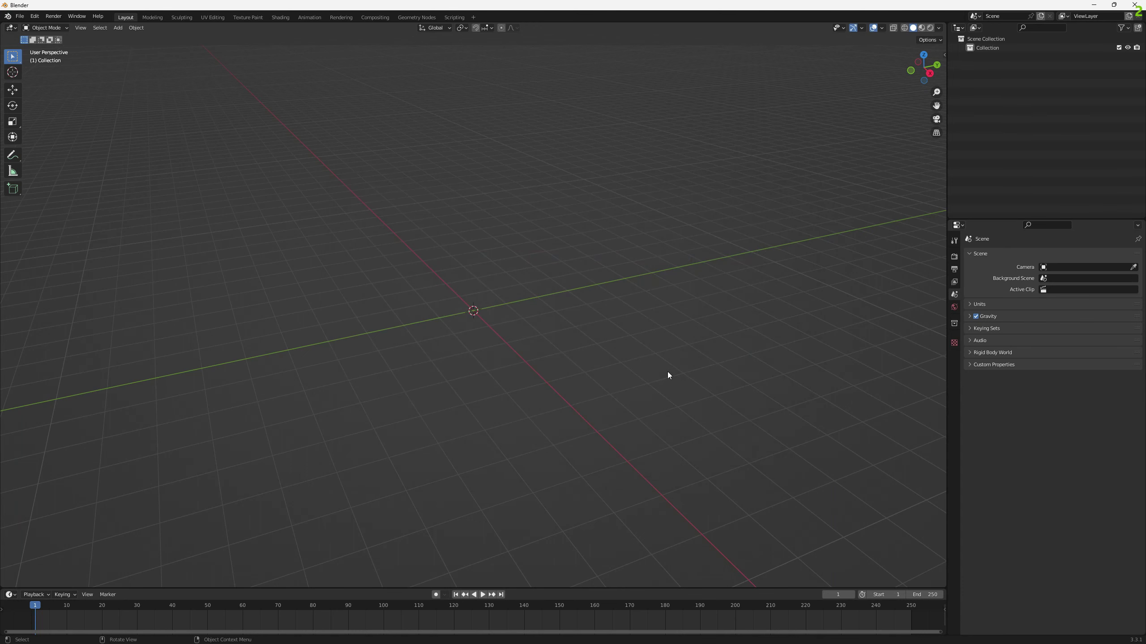
scroll(388, 248, "up", 4)
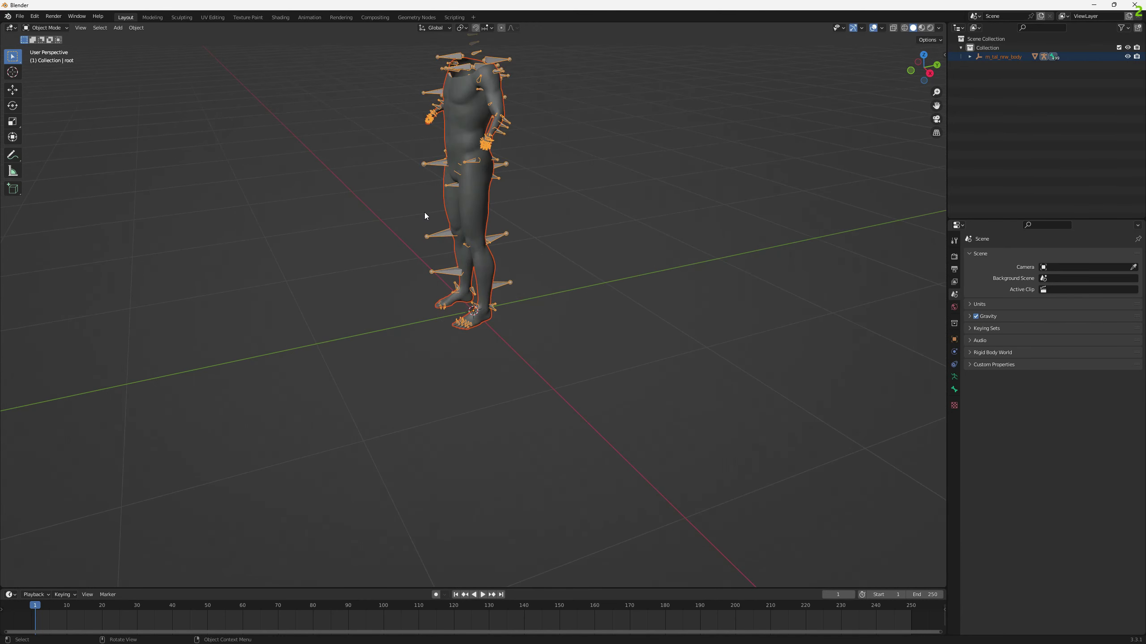
scroll(424, 213, "up", 4)
left_click_drag(936, 106, 936, 266)
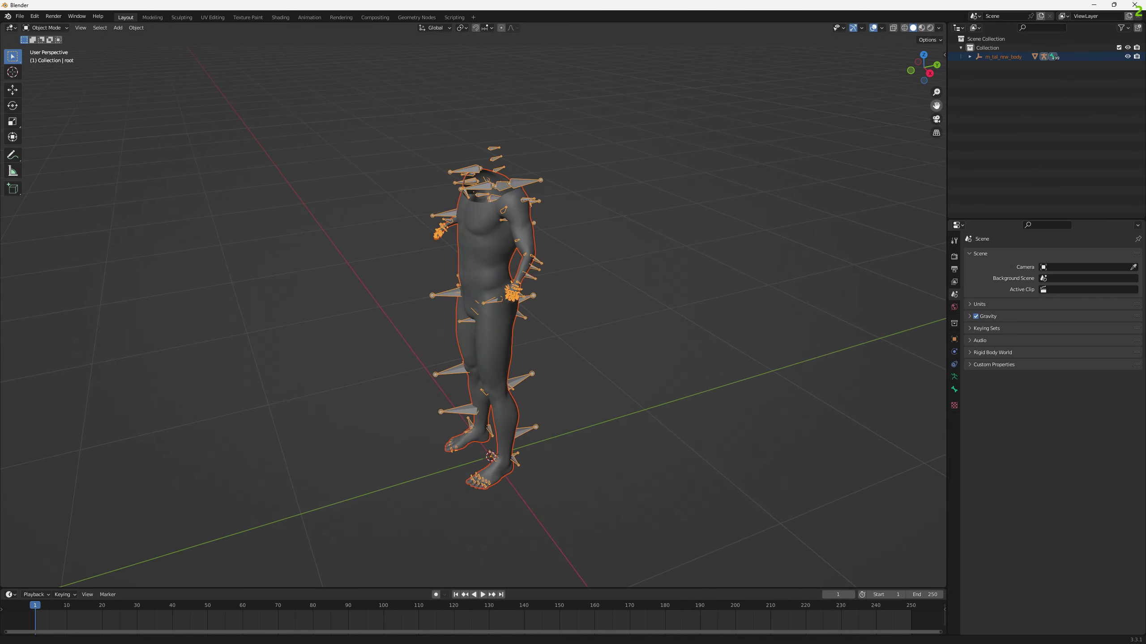
scroll(564, 193, "up", 6)
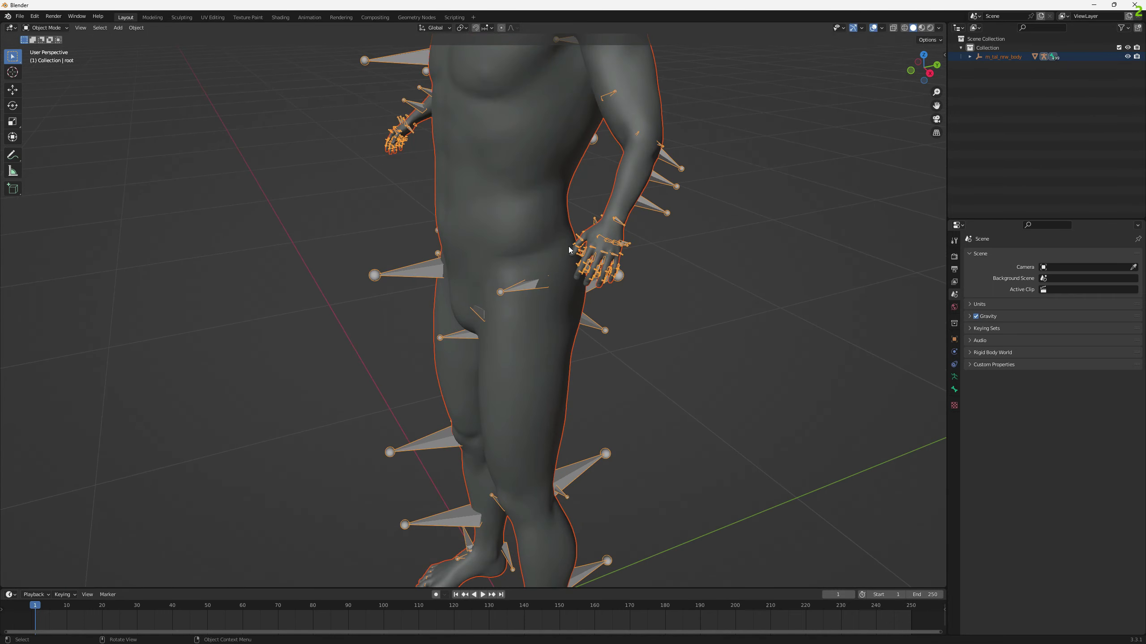
left_click_drag(934, 63, 898, 72)
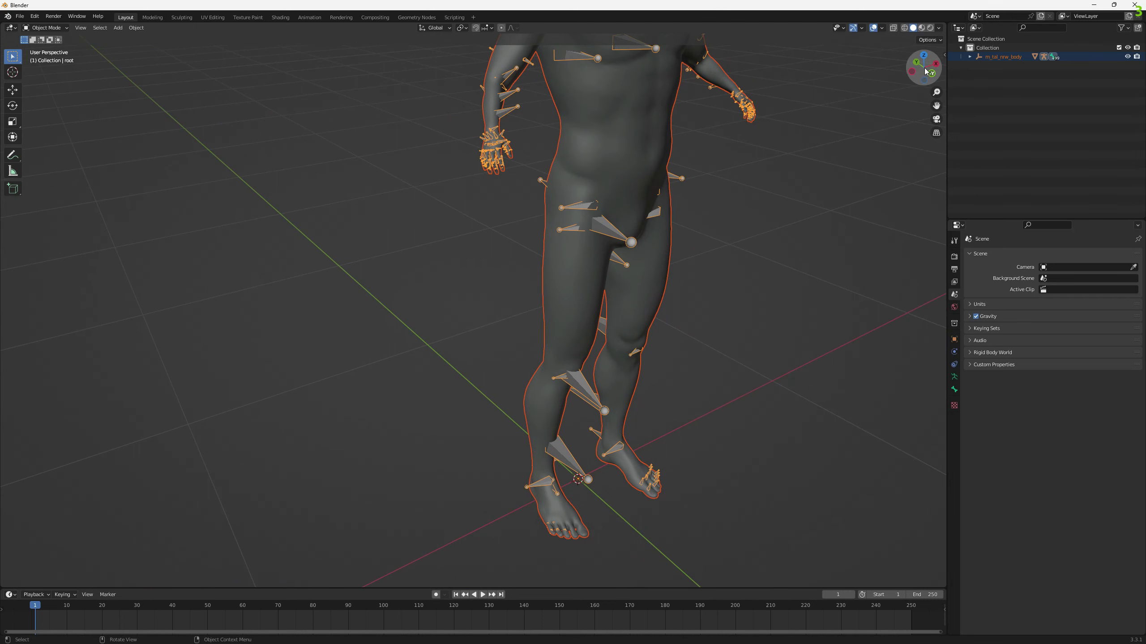
left_click_drag(928, 73, 922, 72)
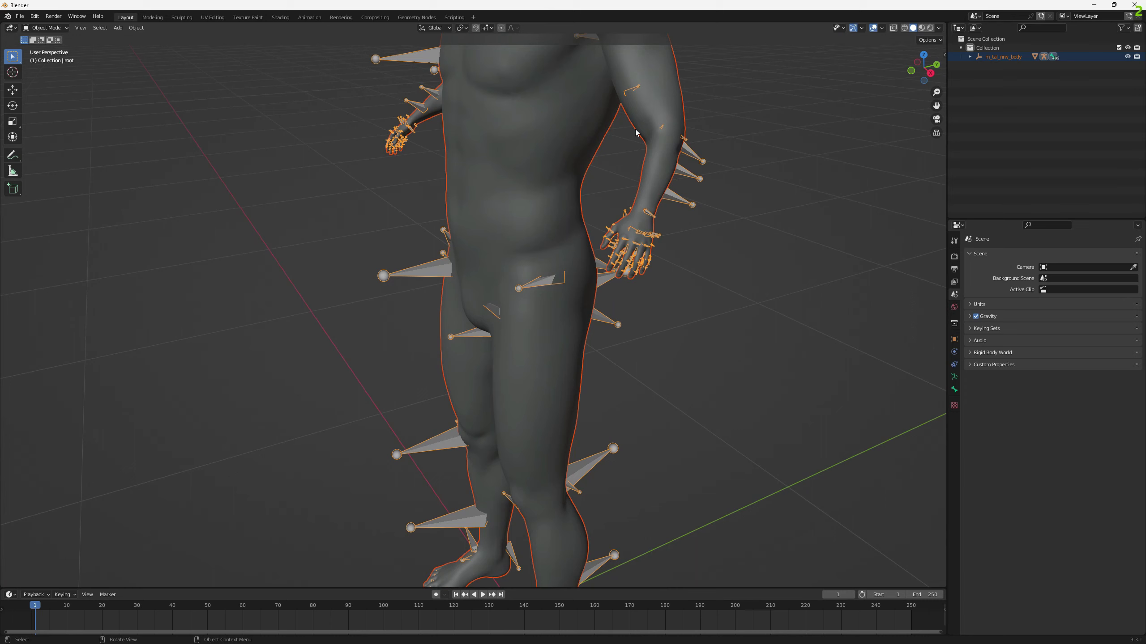